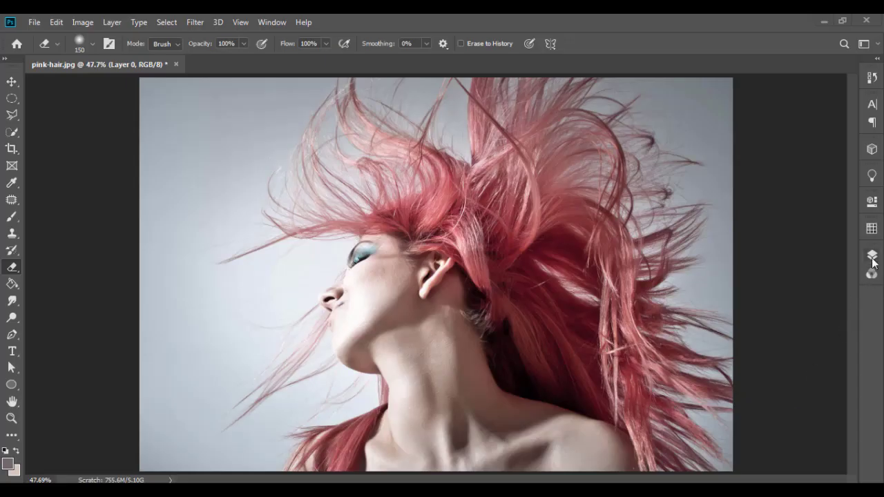
# Duplicate the photo layer and place a black Solid Color fill layer beneath Layer 0 copy
pyautogui.click(873, 256)
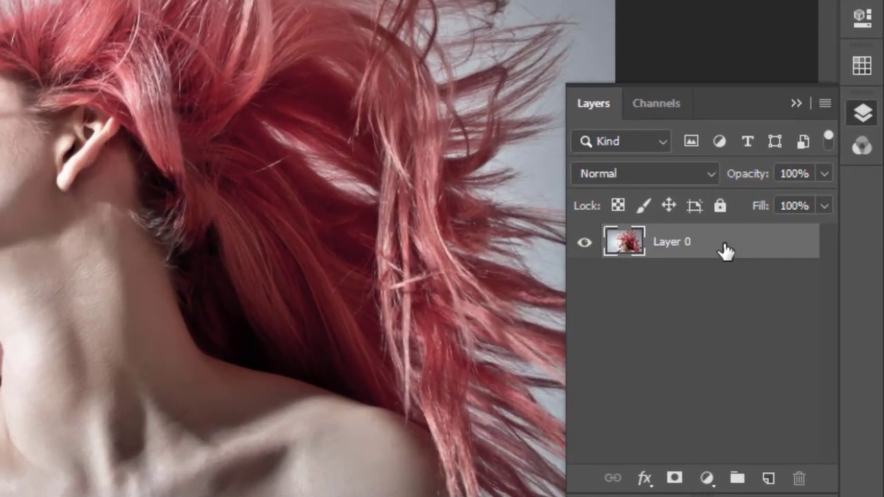
pyautogui.hotkey('ctrl', 'j')
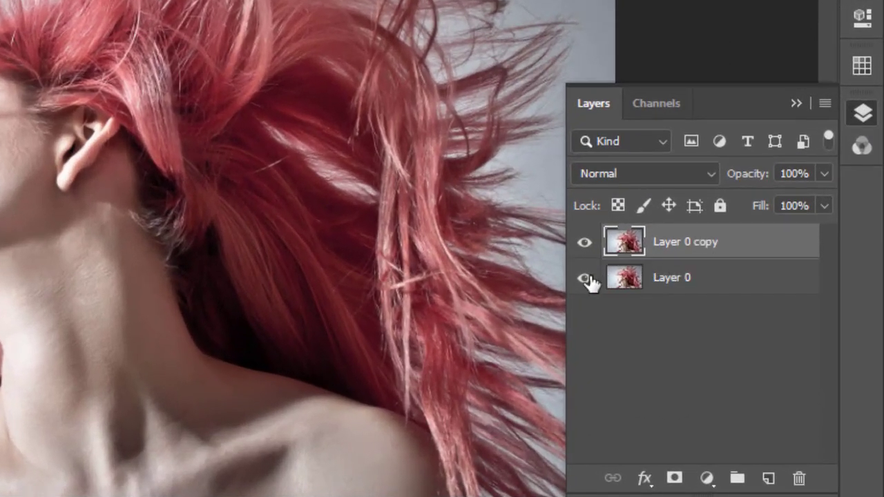
pyautogui.click(707, 478)
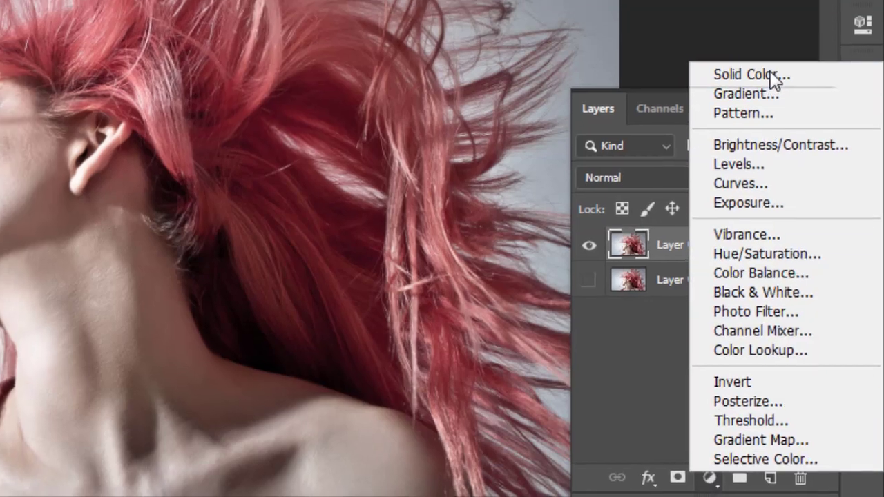
pyautogui.click(751, 74)
pyautogui.moveTo(369, 397); pyautogui.dragTo(280, 450)
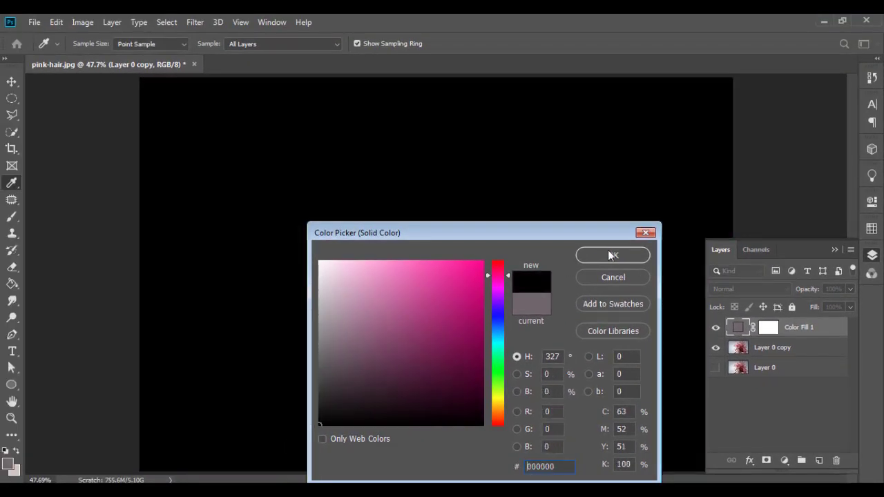
pyautogui.click(611, 255)
pyautogui.moveTo(791, 336); pyautogui.dragTo(791, 352)
pyautogui.click(767, 330)
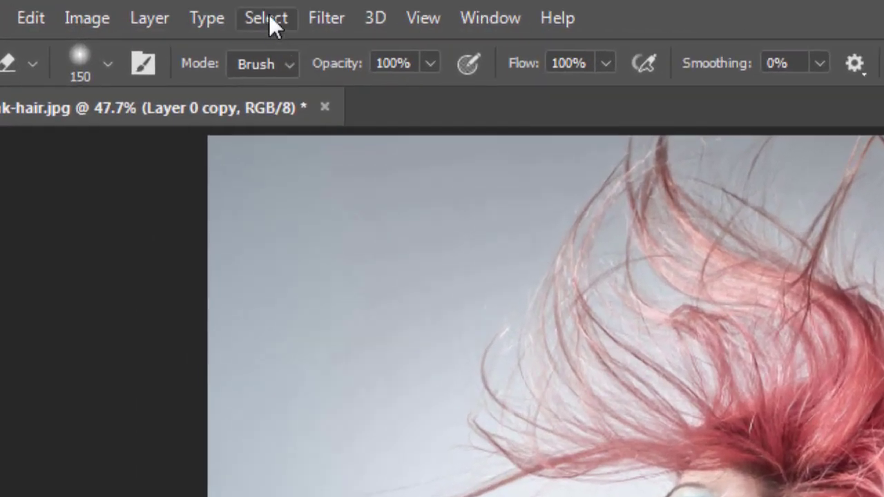
# In Color Range, sample the grey background, check Invert, add hair samples, and set Fuzziness to 77
pyautogui.click(166, 22)
pyautogui.click(317, 290)
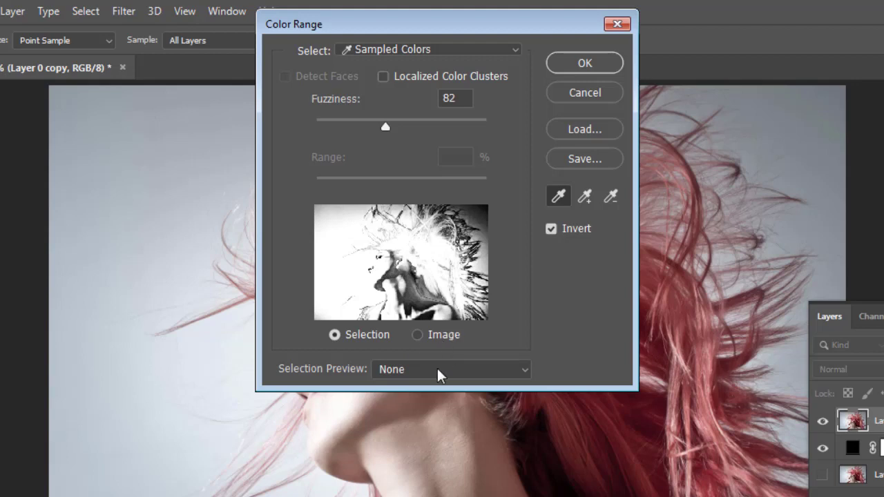
pyautogui.click(523, 373)
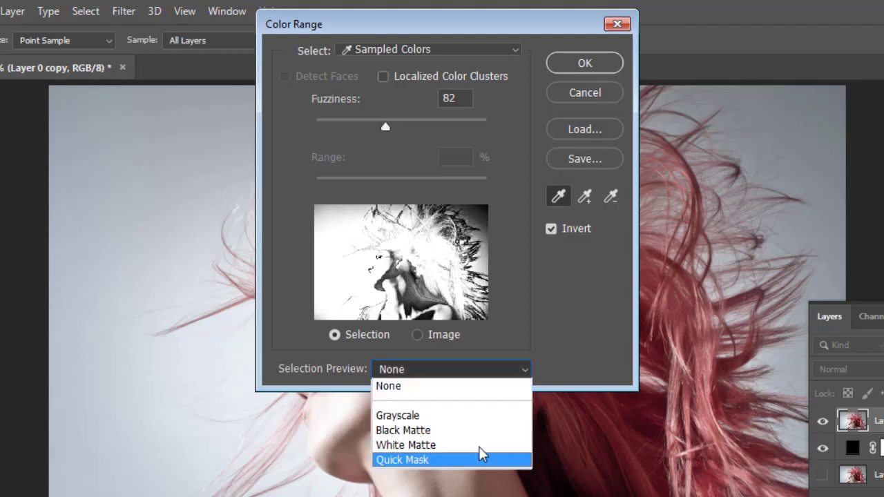
pyautogui.click(498, 391)
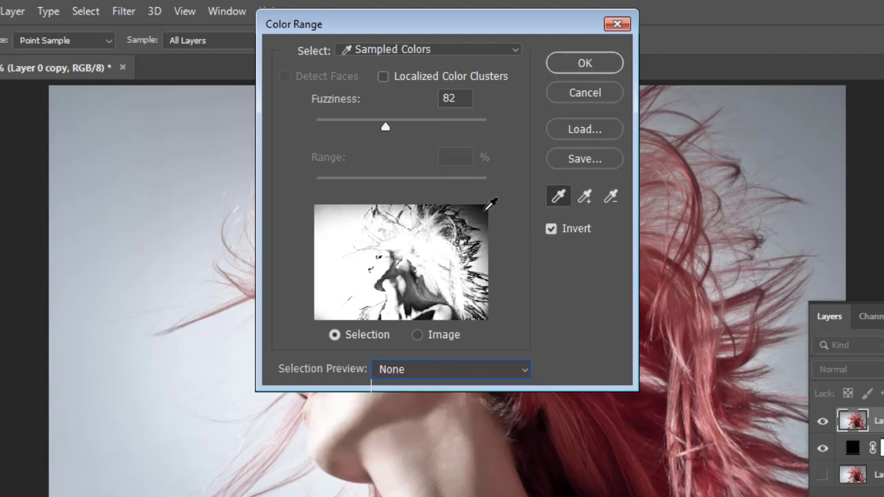
pyautogui.click(486, 207)
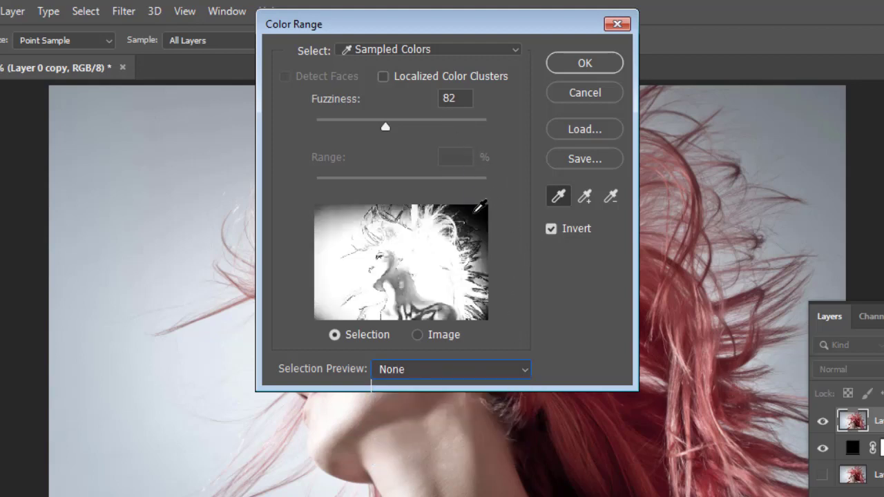
pyautogui.click(477, 209)
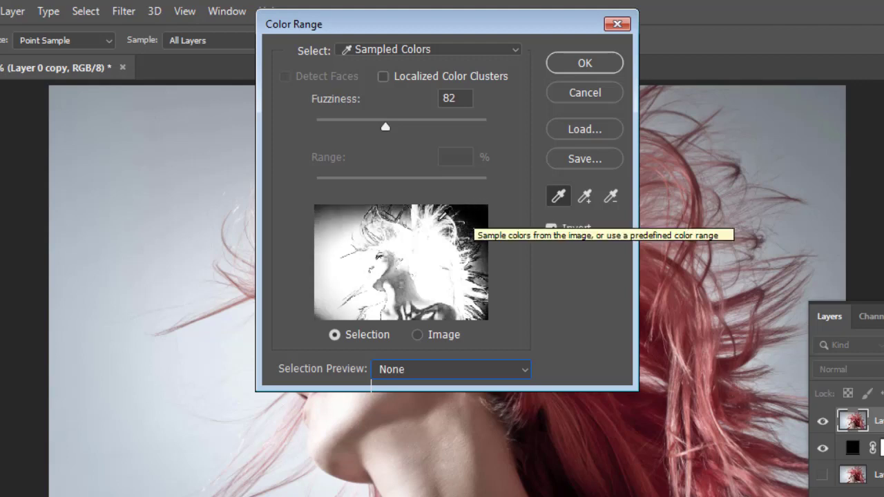
pyautogui.click(339, 240)
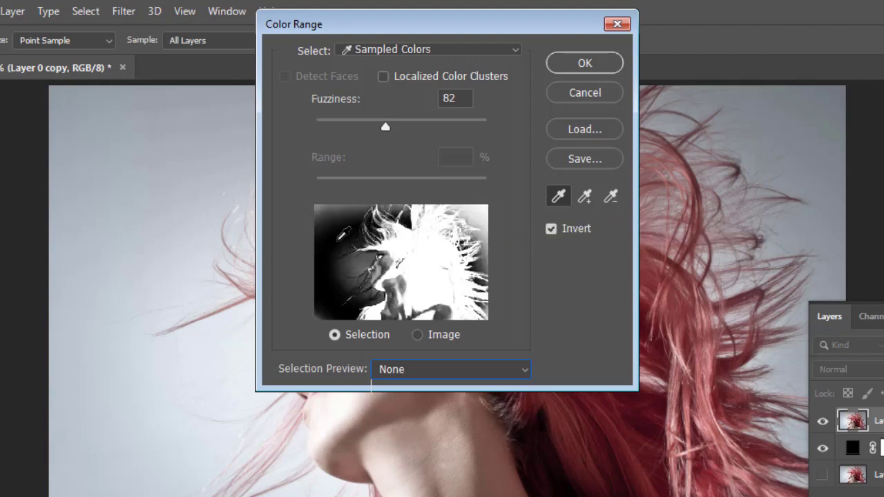
pyautogui.click(585, 197)
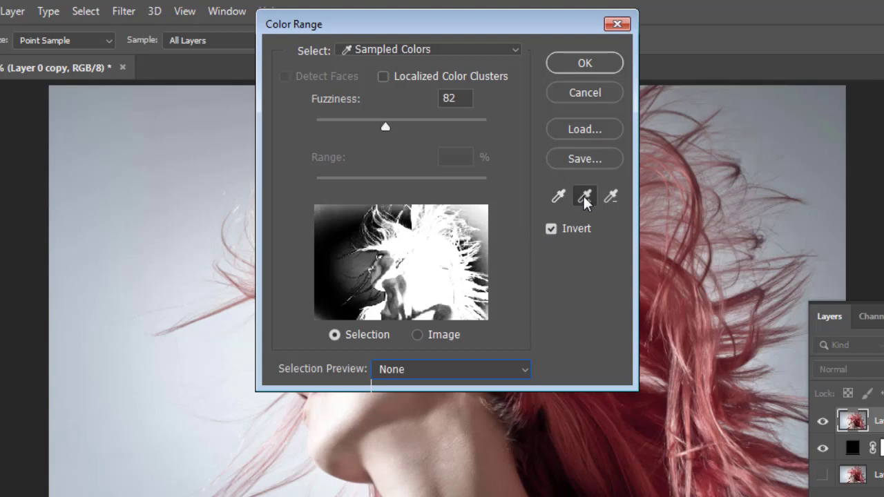
pyautogui.click(476, 206)
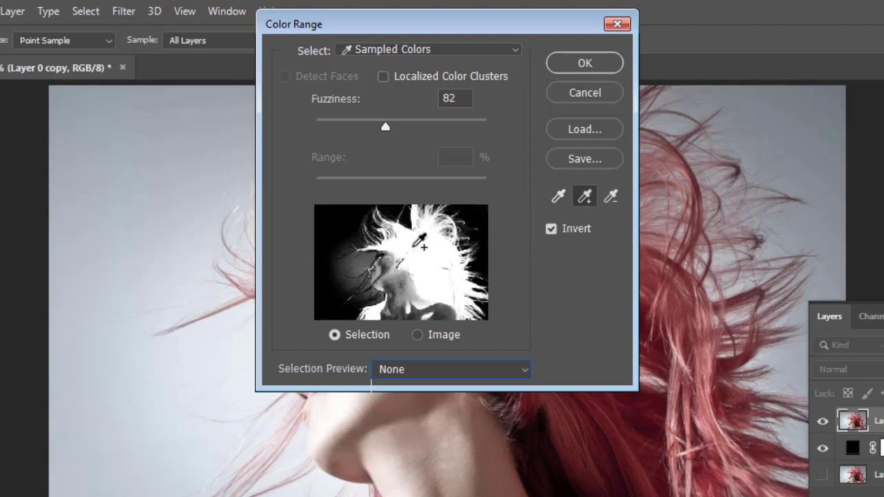
pyautogui.click(350, 265)
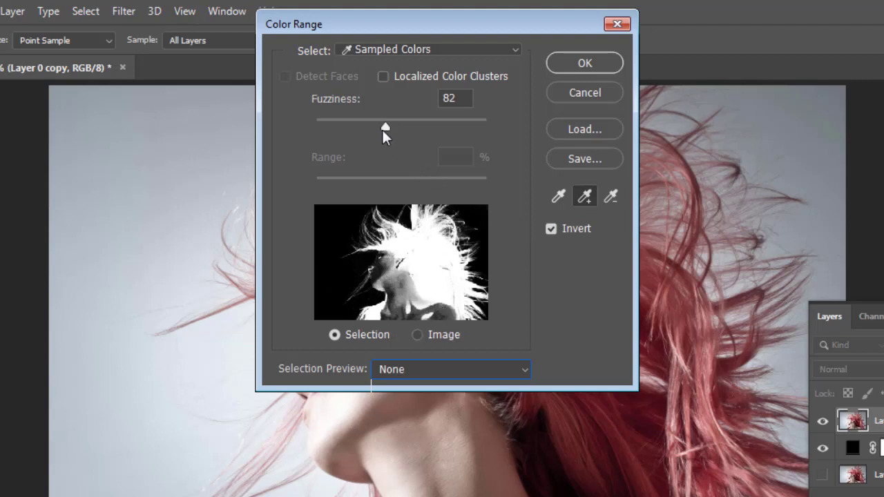
pyautogui.moveTo(382, 130)
pyautogui.mouseDown()
pyautogui.moveTo(363, 127)
pyautogui.moveTo(383, 128)
pyautogui.mouseUp()
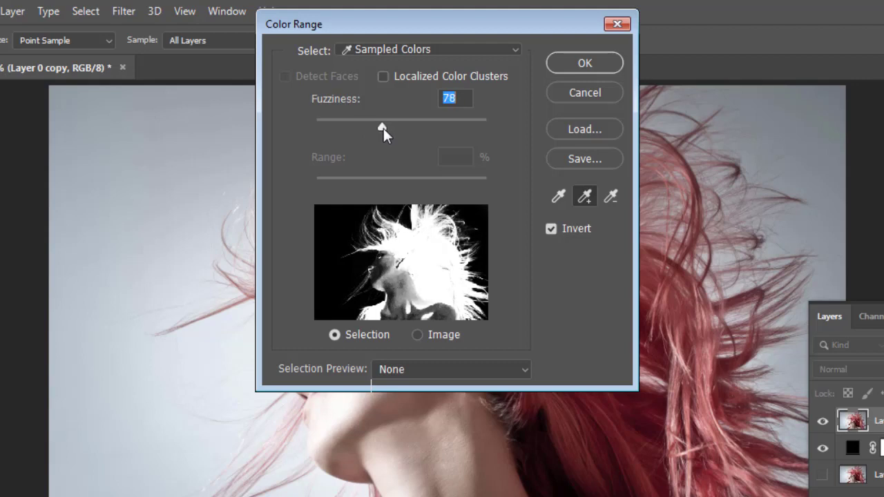
# Confirm the Color Range selection and add it as a layer mask on Layer 0 copy
pyautogui.click(585, 63)
pyautogui.press('e')
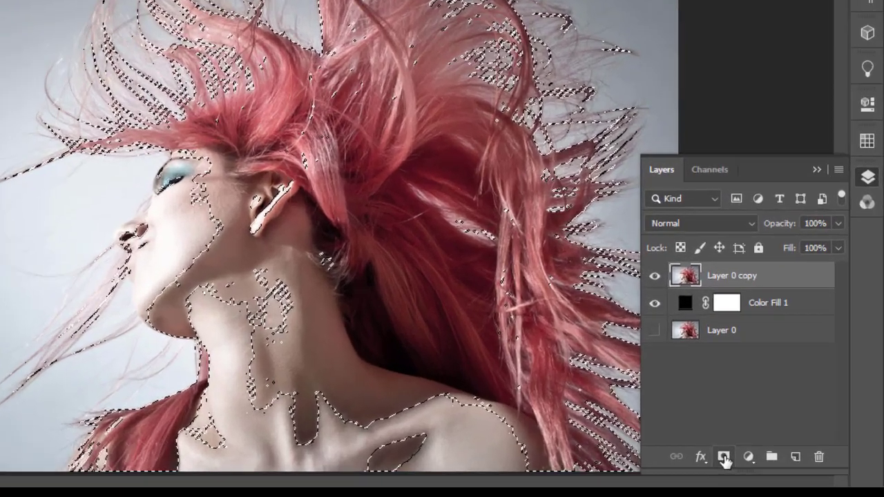
pyautogui.click(766, 460)
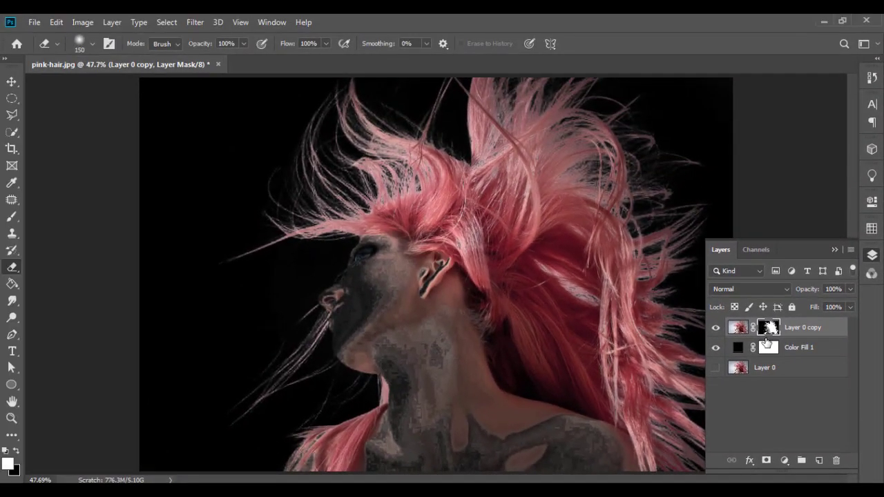
pyautogui.click(166, 22)
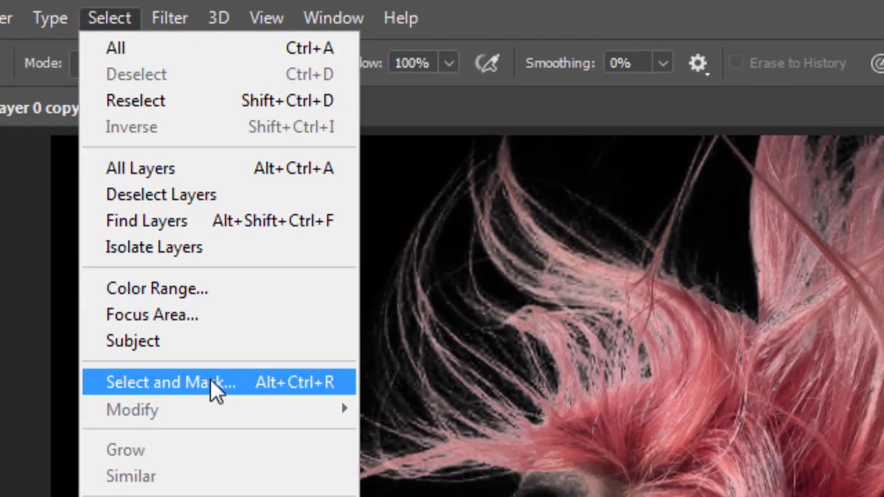
# In Select and Mask, brush the eye, face and neck into the selection, then switch to Overlay view
pyautogui.click(210, 379)
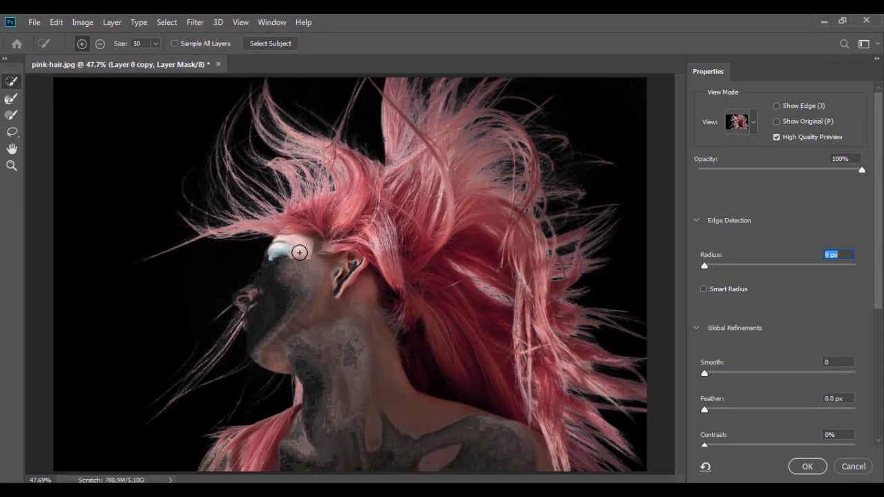
pyautogui.moveTo(299, 252)
pyautogui.mouseDown()
pyautogui.moveTo(313, 290)
pyautogui.moveTo(324, 279)
pyautogui.moveTo(331, 317)
pyautogui.moveTo(351, 281)
pyautogui.moveTo(361, 286)
pyautogui.moveTo(354, 330)
pyautogui.mouseUp()
pyautogui.press(']')
pyautogui.press(']')
pyautogui.press(']')
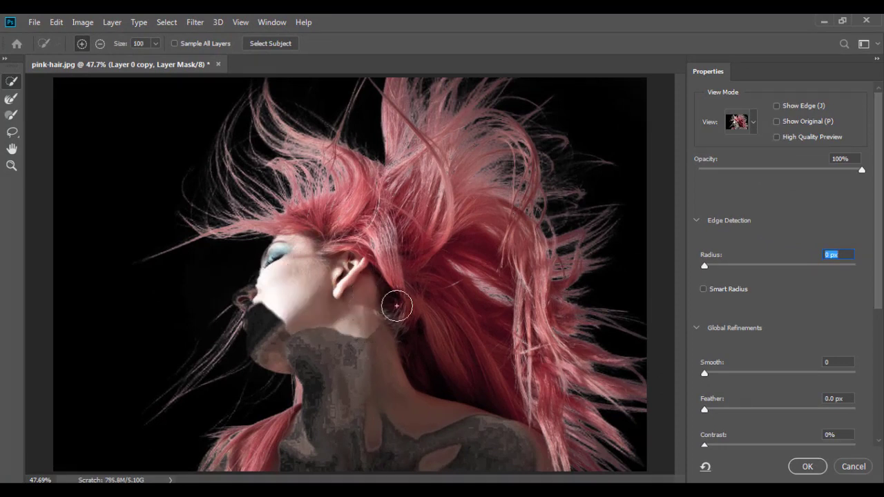
pyautogui.click(753, 123)
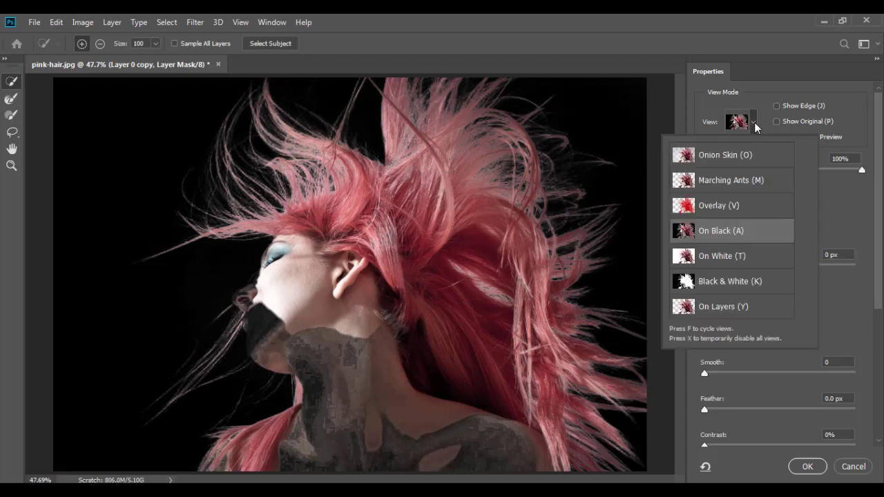
pyautogui.click(725, 206)
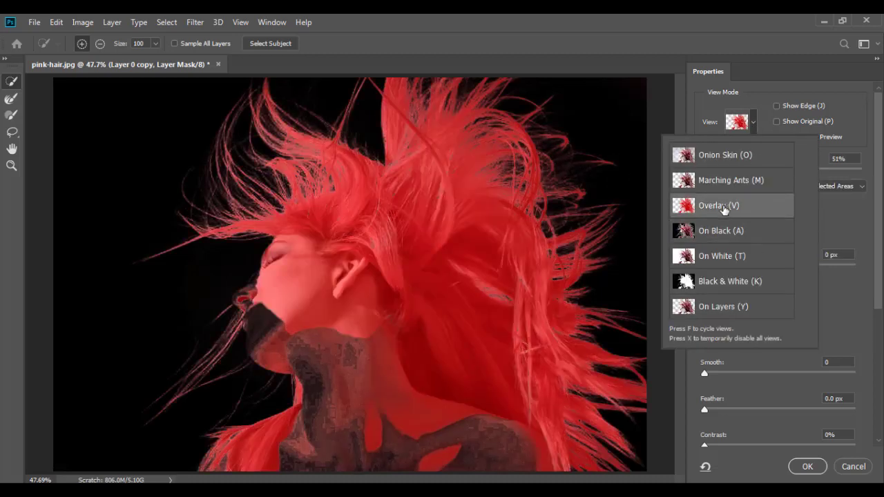
pyautogui.click(329, 301)
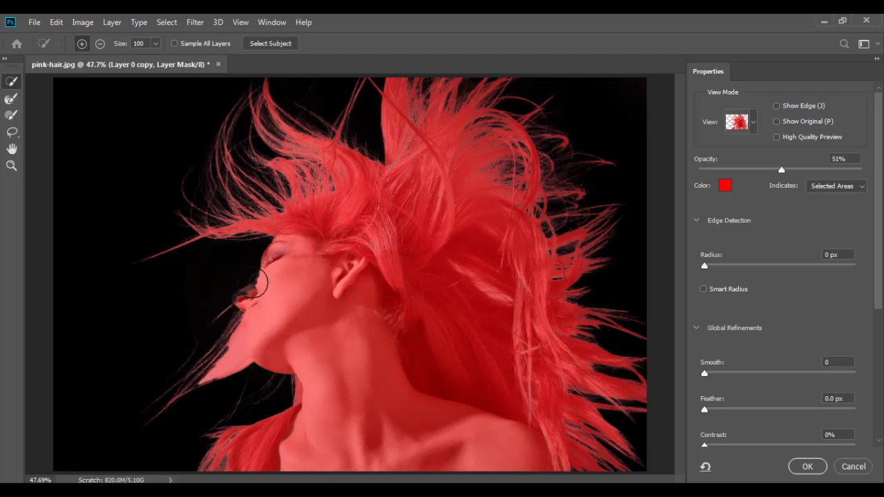
# Zoom to 200% on the face and clean the fuzzy mask edge around the nose tip
pyautogui.hotkey('ctrl', '+')
pyautogui.hotkey('ctrl', '+')
pyautogui.hotkey('ctrl', '+')
pyautogui.hotkey('ctrl', '+')
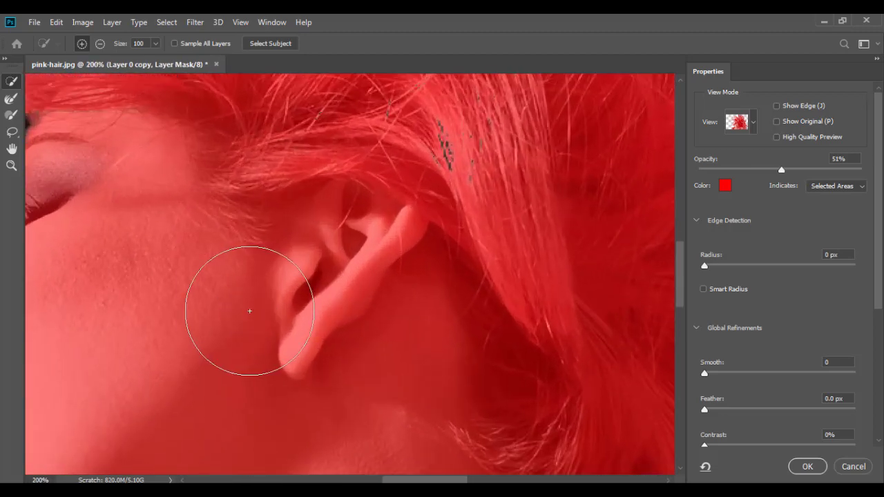
pyautogui.moveTo(237, 306)
pyautogui.mouseDown()
pyautogui.moveTo(405, 296)
pyautogui.moveTo(482, 320)
pyautogui.moveTo(408, 390)
pyautogui.mouseUp()
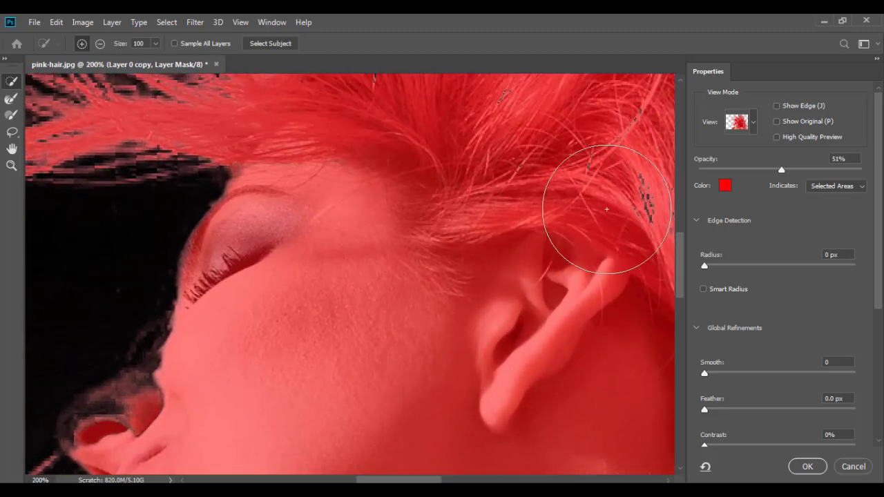
pyautogui.moveTo(414, 323)
pyautogui.mouseDown()
pyautogui.moveTo(477, 279)
pyautogui.moveTo(477, 231)
pyautogui.mouseUp()
pyautogui.moveTo(417, 276); pyautogui.dragTo(515, 225)
pyautogui.press('[')
pyautogui.press('[')
pyautogui.press('[')
pyautogui.press('[')
pyautogui.press('[')
pyautogui.press('[')
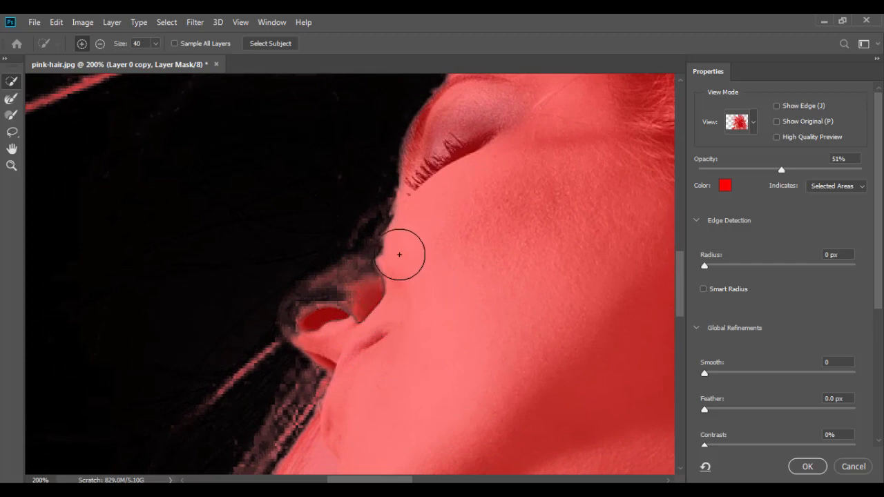
pyautogui.moveTo(381, 274)
pyautogui.mouseDown()
pyautogui.moveTo(305, 315)
pyautogui.moveTo(326, 322)
pyautogui.mouseUp()
# Along the neck edge, remove the pink patches and fill the notches back into the mask
pyautogui.press('space')
pyautogui.moveTo(424, 417); pyautogui.dragTo(484, 205)
pyautogui.moveTo(463, 435); pyautogui.dragTo(458, 262)
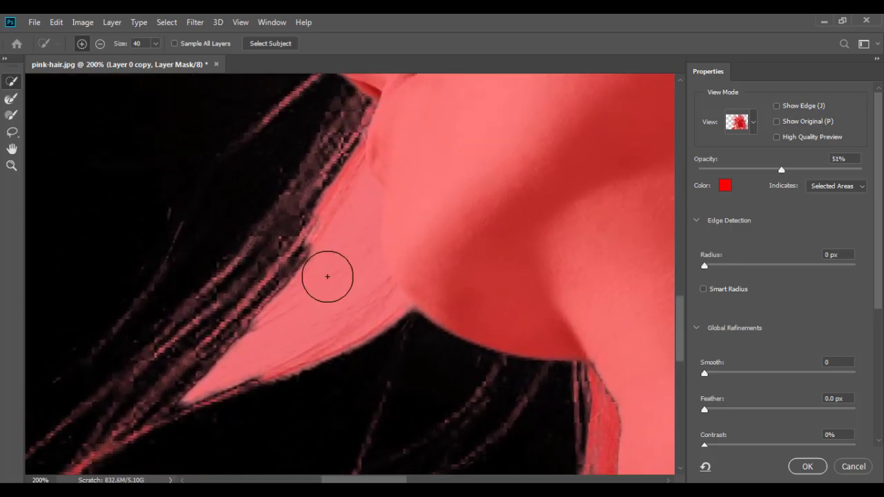
pyautogui.moveTo(336, 280); pyautogui.dragTo(331, 288)
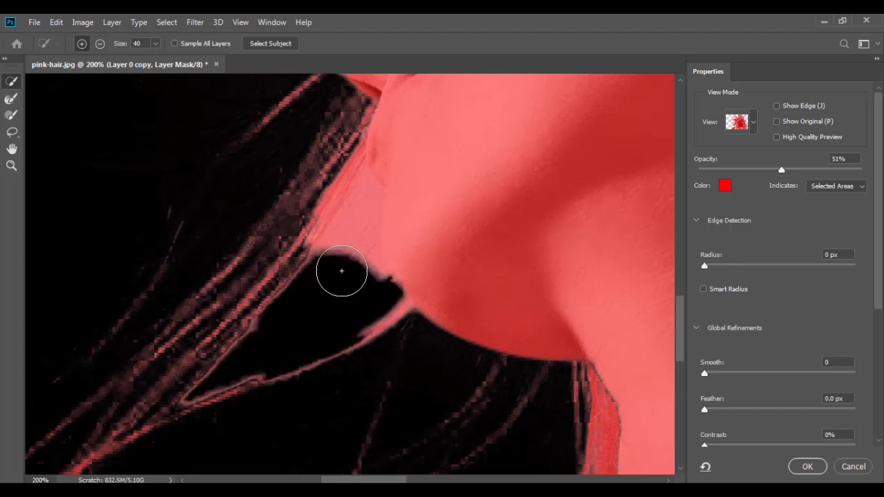
pyautogui.press('[')
pyautogui.press('[')
pyautogui.moveTo(347, 224)
pyautogui.mouseDown()
pyautogui.moveTo(344, 263)
pyautogui.moveTo(332, 263)
pyautogui.moveTo(343, 254)
pyautogui.moveTo(352, 206)
pyautogui.mouseUp()
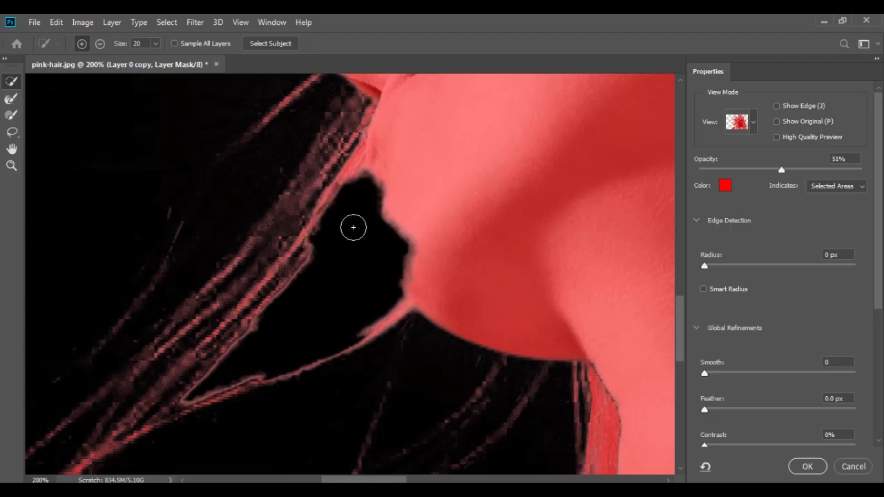
pyautogui.moveTo(401, 226)
pyautogui.mouseDown()
pyautogui.moveTo(416, 246)
pyautogui.moveTo(402, 247)
pyautogui.moveTo(417, 288)
pyautogui.moveTo(411, 280)
pyautogui.moveTo(376, 304)
pyautogui.mouseUp()
pyautogui.moveTo(370, 178); pyautogui.dragTo(361, 191)
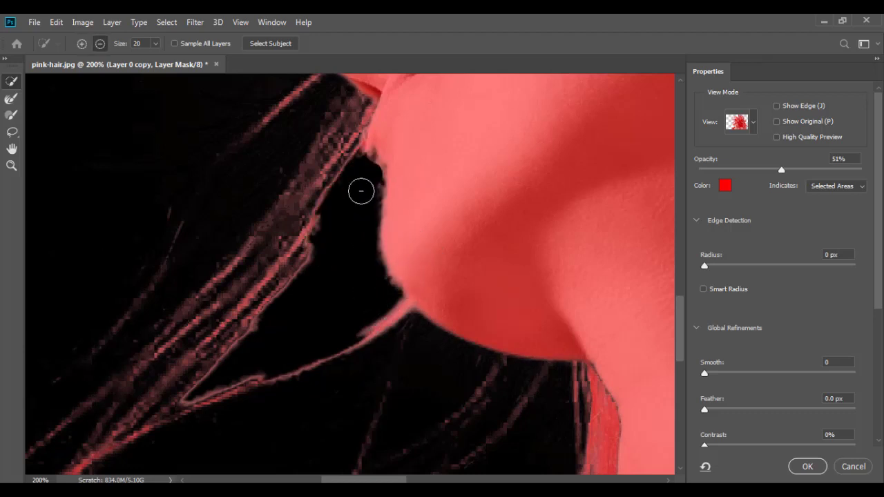
pyautogui.moveTo(318, 242); pyautogui.dragTo(356, 171)
pyautogui.moveTo(366, 140); pyautogui.dragTo(329, 256)
# With an enlarged Refine Edge Brush, paint the loose hair strands by the neck, then fit the image
pyautogui.press('r')
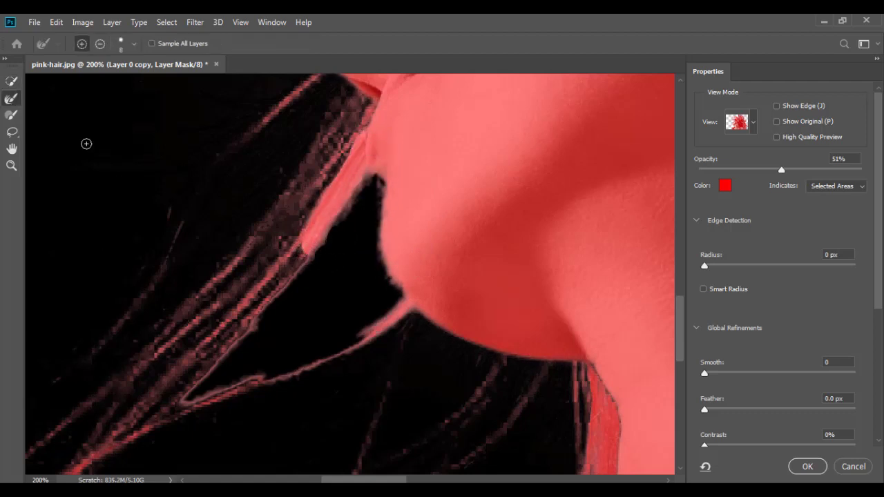
pyautogui.press(']')
pyautogui.moveTo(301, 241)
pyautogui.mouseDown()
pyautogui.moveTo(340, 203)
pyautogui.moveTo(338, 197)
pyautogui.mouseUp()
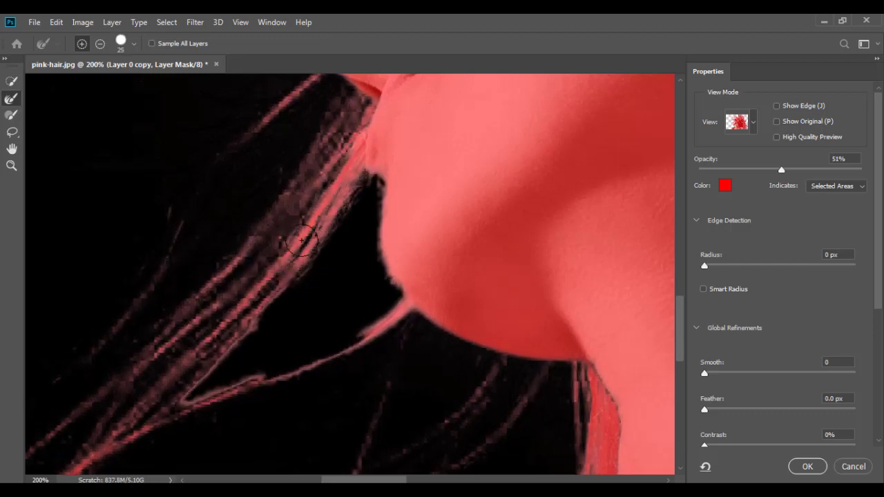
pyautogui.moveTo(387, 307); pyautogui.dragTo(355, 322)
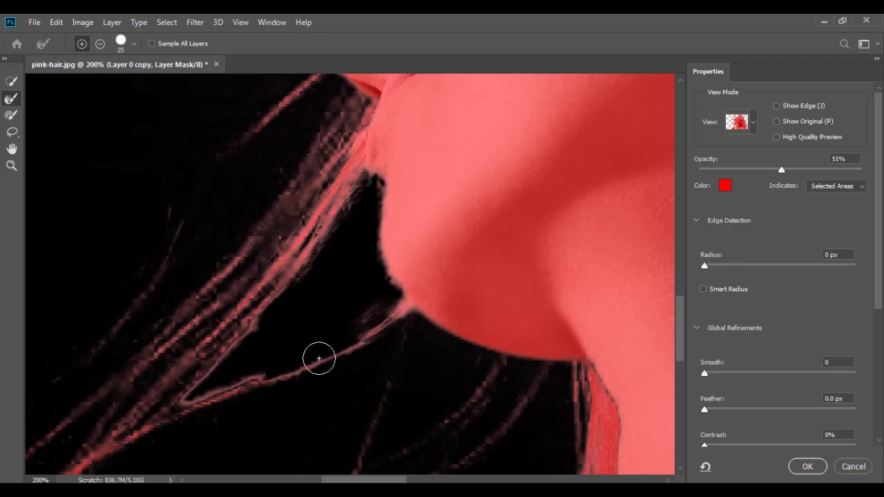
pyautogui.hotkey('ctrl', '-')
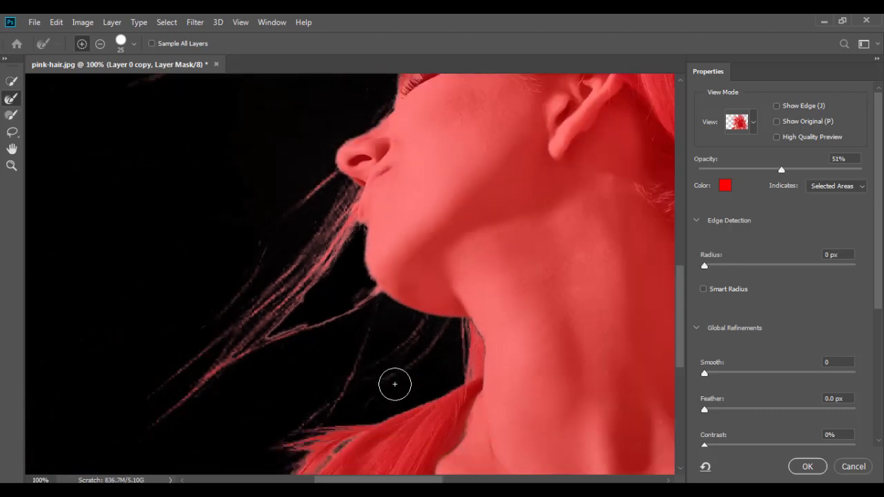
pyautogui.hotkey('ctrl', '0')
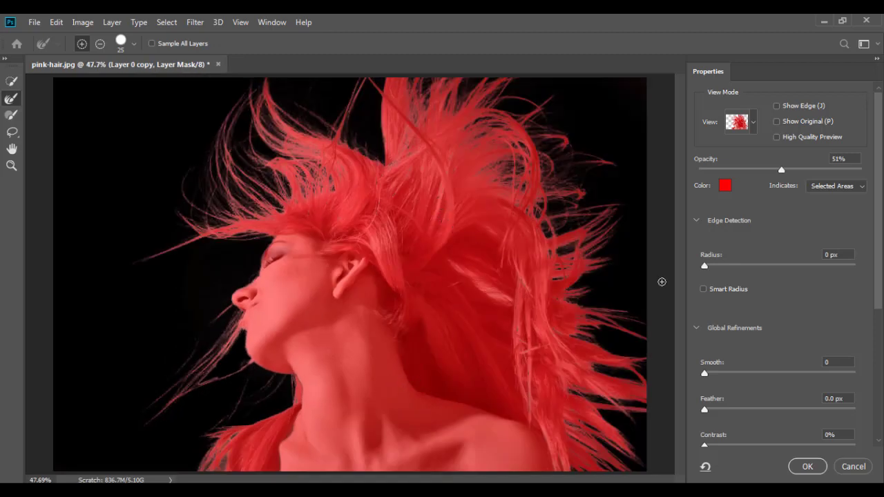
# Output to a new layer with layer mask, with Decontaminate Colors at 100%
pyautogui.moveTo(881, 293); pyautogui.dragTo(868, 413)
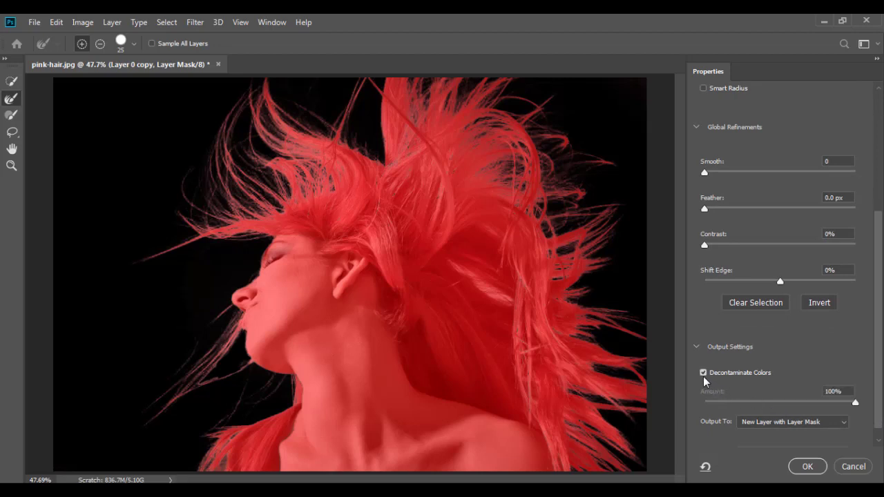
pyautogui.moveTo(882, 393); pyautogui.dragTo(871, 406)
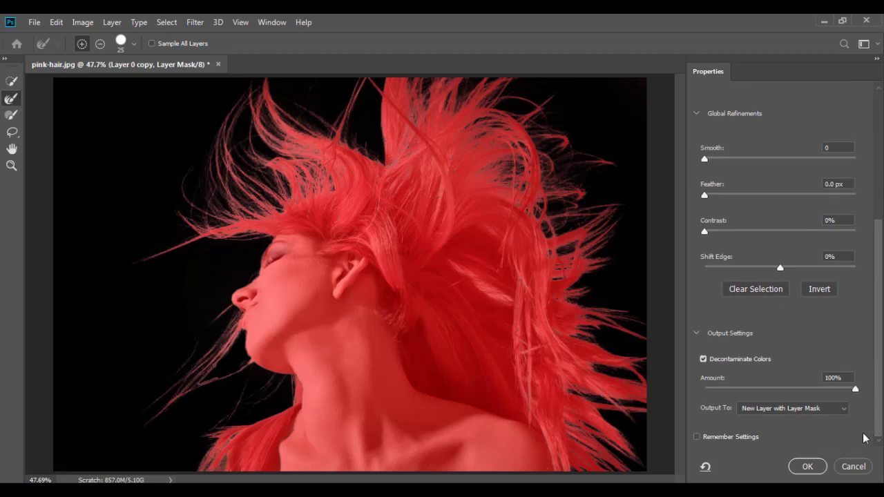
pyautogui.click(806, 468)
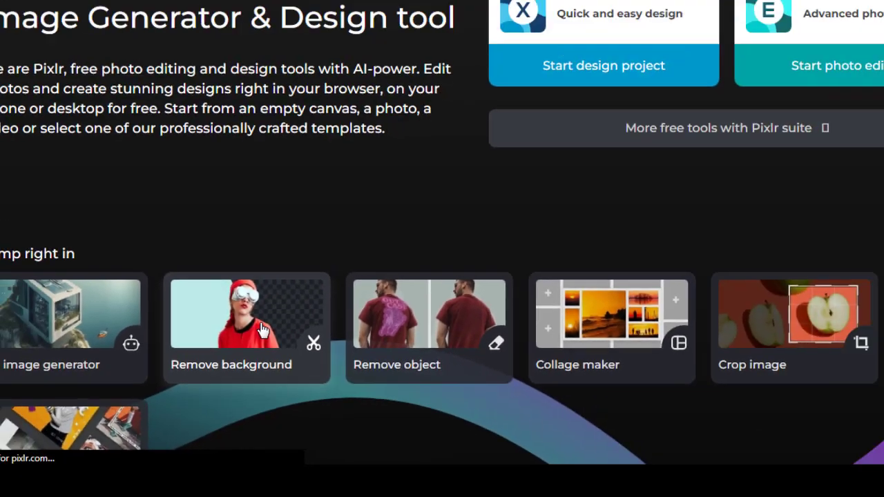
# Remove the photo's background with Pixlr's Remove background tool, then try Fine tune
pyautogui.click(269, 293)
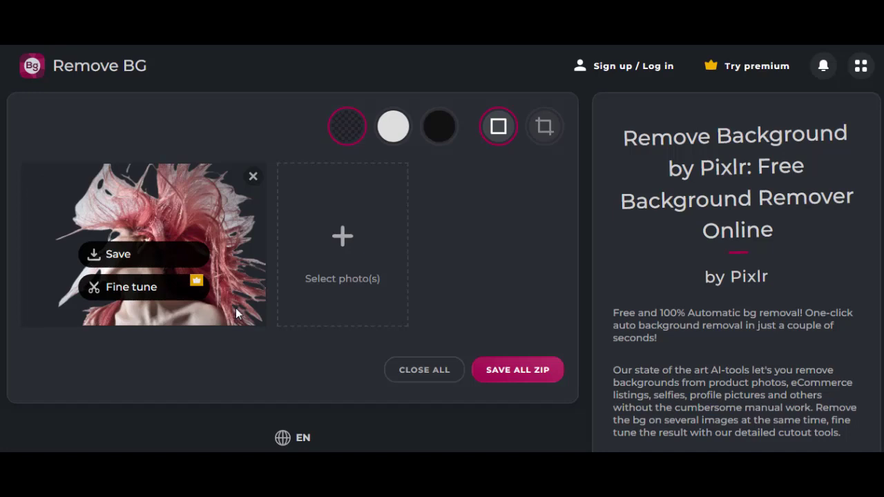
pyautogui.click(136, 287)
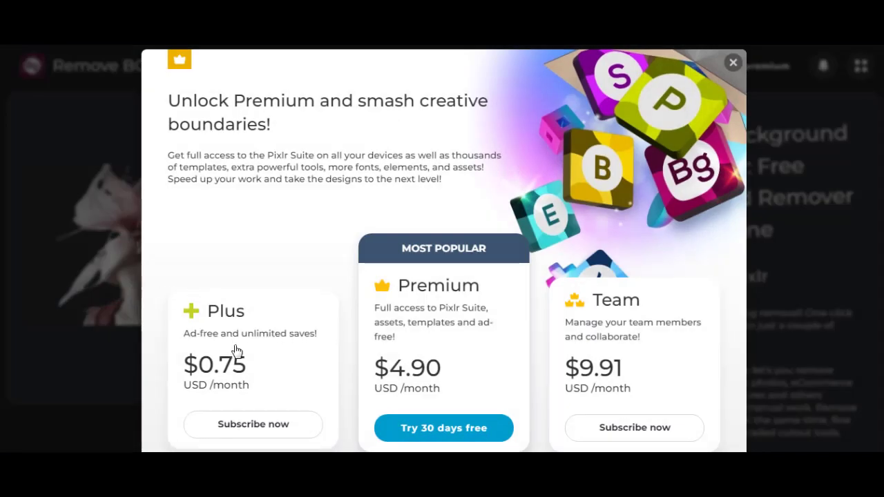
# Dismiss Pixlr's Premium offer and upload the pink-haired photo to remove.bg
pyautogui.click(733, 64)
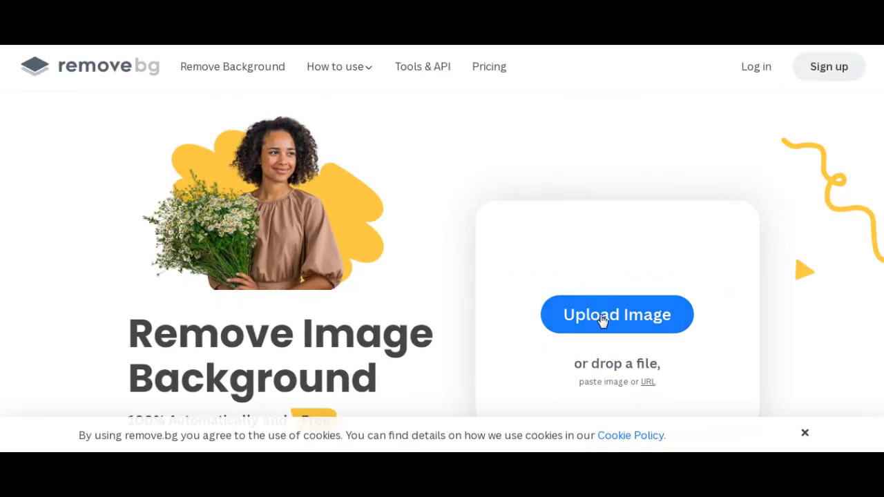
pyautogui.click(602, 317)
pyautogui.click(443, 382)
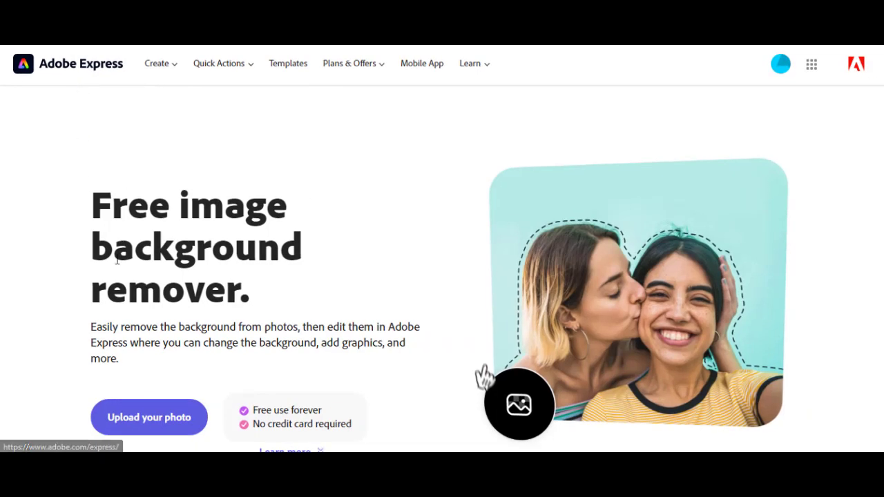
# Upload the pink-haired woman photo to Adobe Express's background remover
pyautogui.click(142, 418)
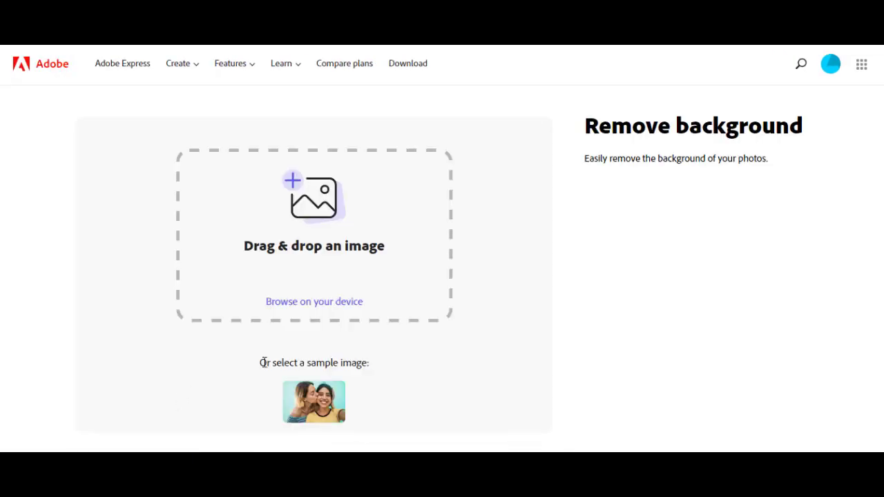
pyautogui.click(305, 303)
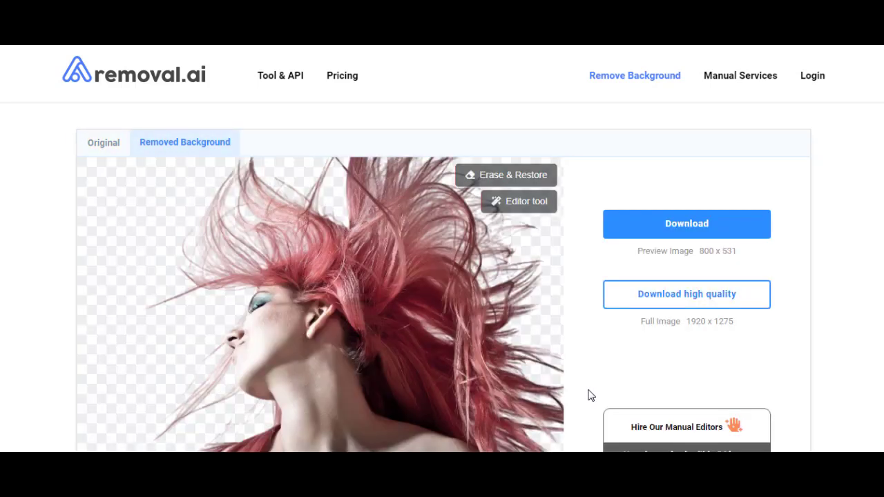
# Compare removal.ai's Original and Removed Background views, then check the Editor tool and Erase & Restore options
pyautogui.click(102, 143)
pyautogui.click(171, 146)
pyautogui.click(514, 206)
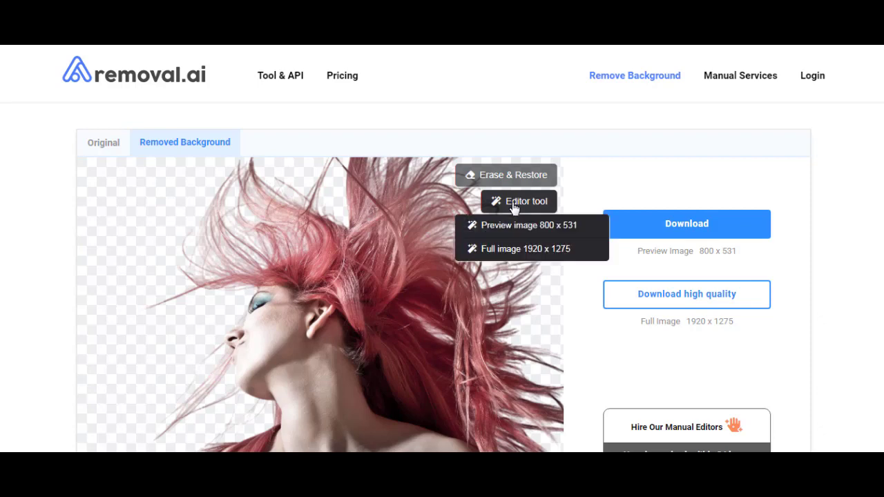
pyautogui.click(517, 178)
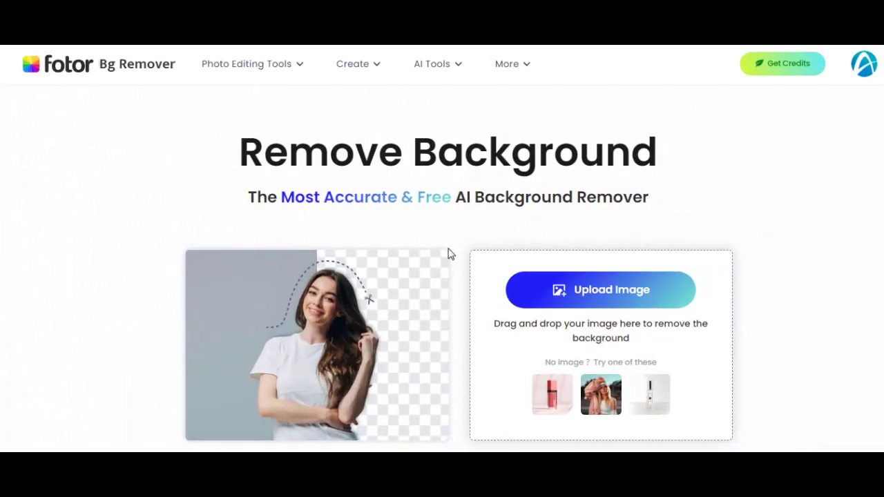
# Upload the pink-haired woman photo to Fotor and preview her on black, grey, then blue
pyautogui.click(588, 290)
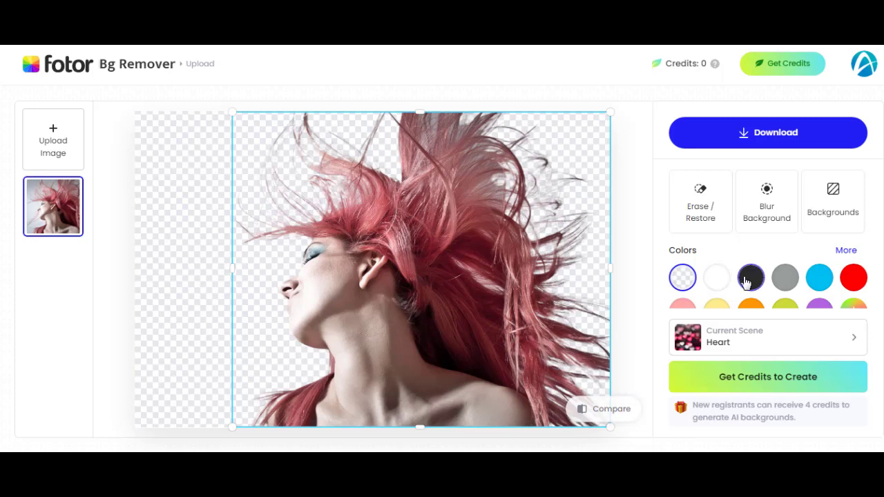
pyautogui.click(746, 282)
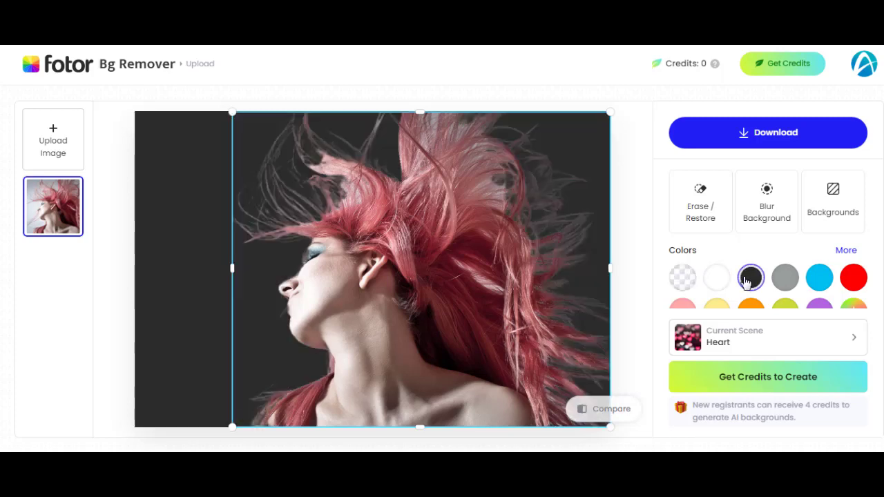
pyautogui.click(785, 280)
pyautogui.click(819, 277)
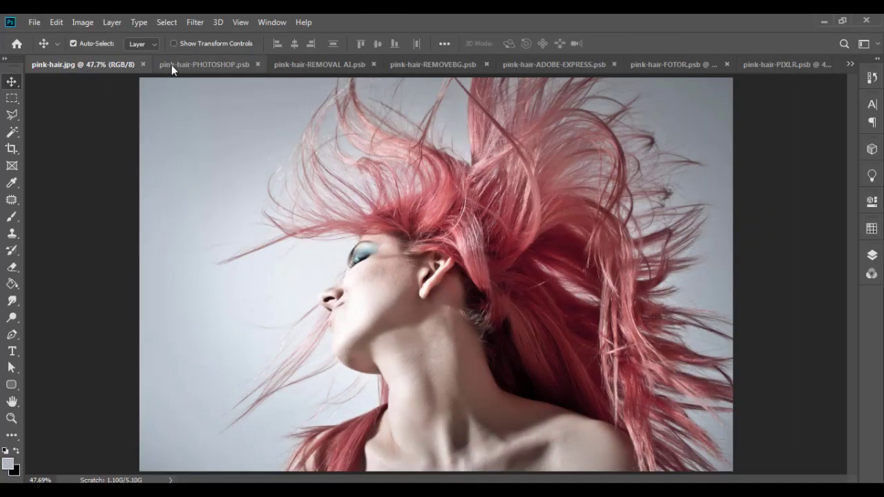
# Show pink-hair-PHOTOSHOP.psb on black, then switch to the pink-hair-REMOVAL AI.psb result
pyautogui.click(171, 65)
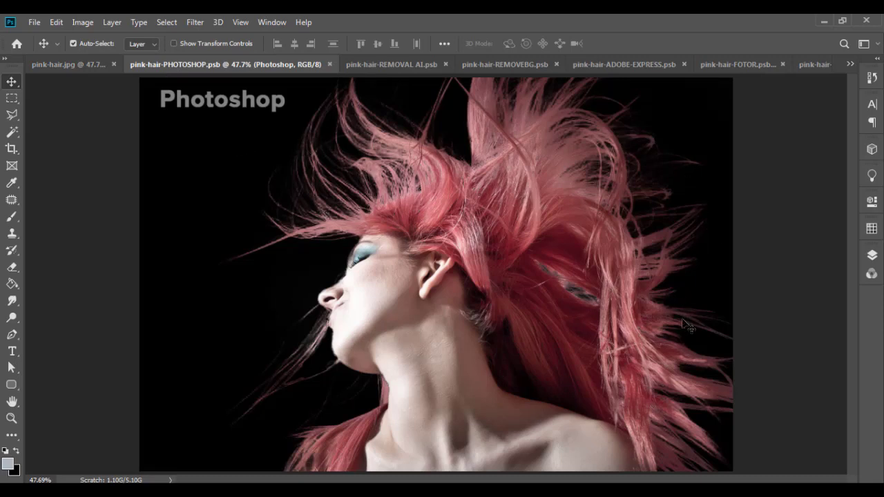
pyautogui.click(404, 65)
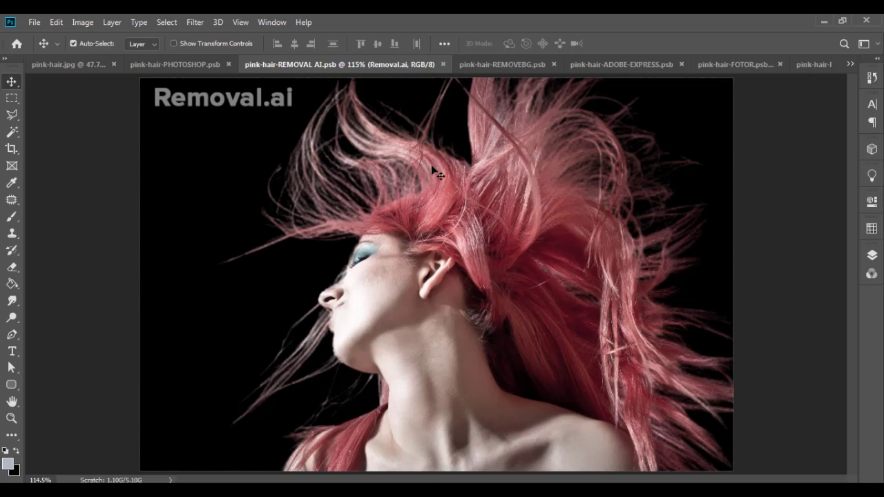
# Compare pink-hair.jpg with the Removal.ai result, finishing on pink-hair-REMOVEBG.psb
pyautogui.click(81, 63)
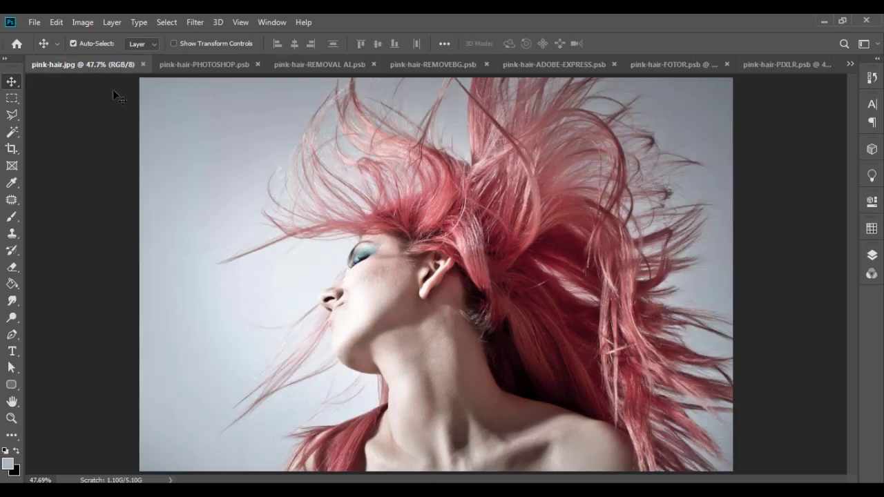
pyautogui.click(316, 64)
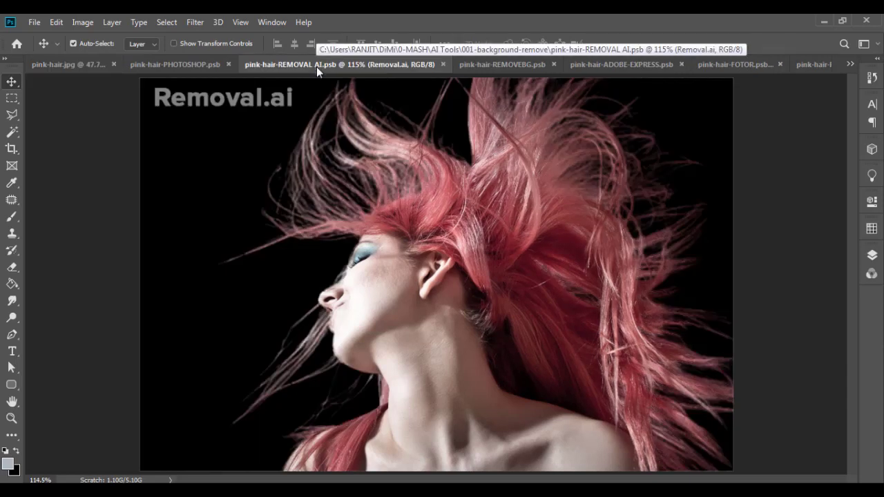
pyautogui.click(515, 67)
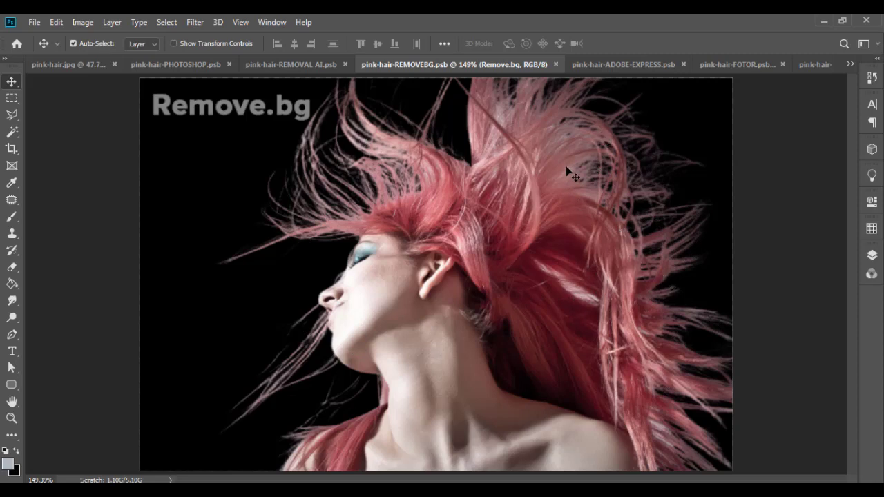
# Cycle through the ADOBE-EXPRESS, FOTOR and PIXLR result documents
pyautogui.click(618, 66)
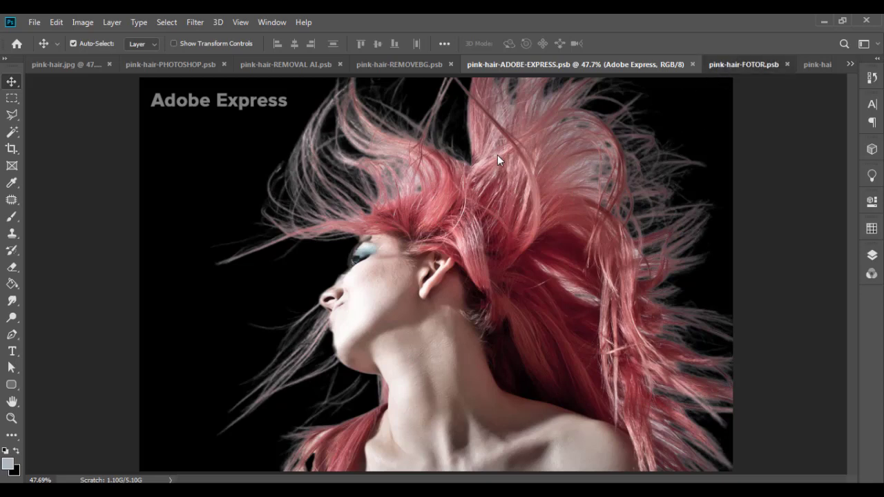
pyautogui.hotkey('ctrl', 'Tab')
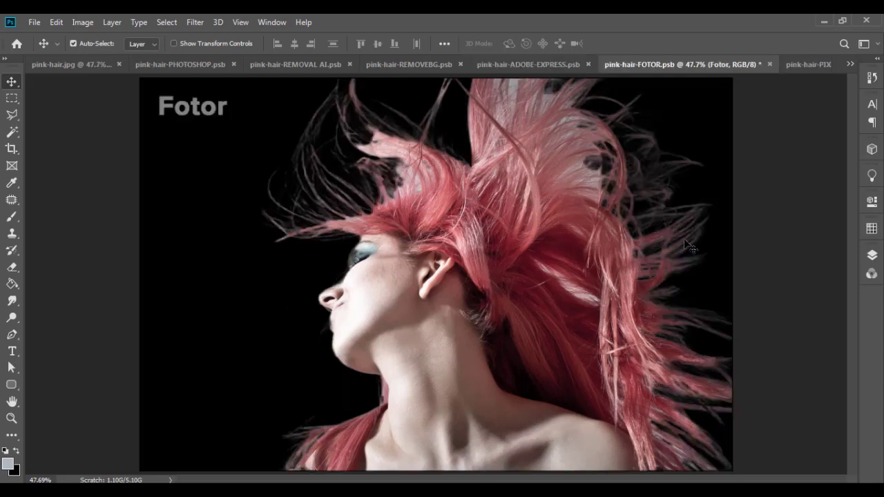
pyautogui.click(799, 65)
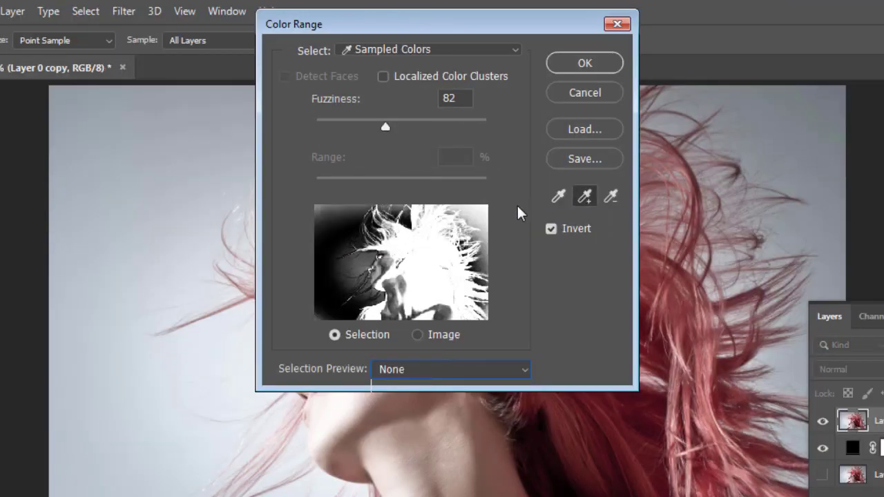
# Add two backdrop areas to the Color Range sample so the grey background turns black
pyautogui.click(476, 206)
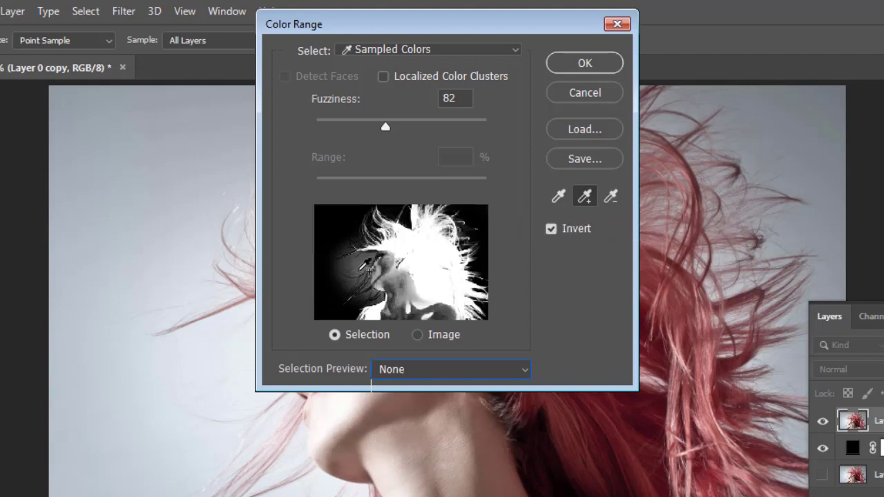
pyautogui.click(349, 265)
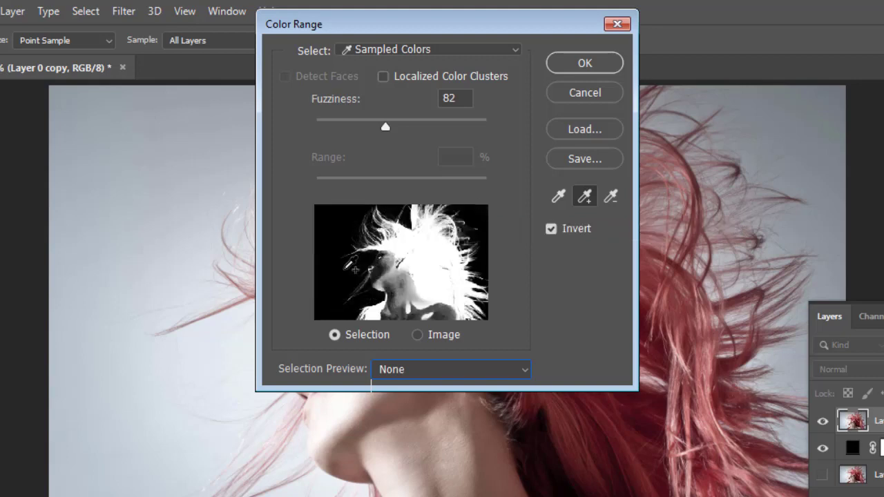